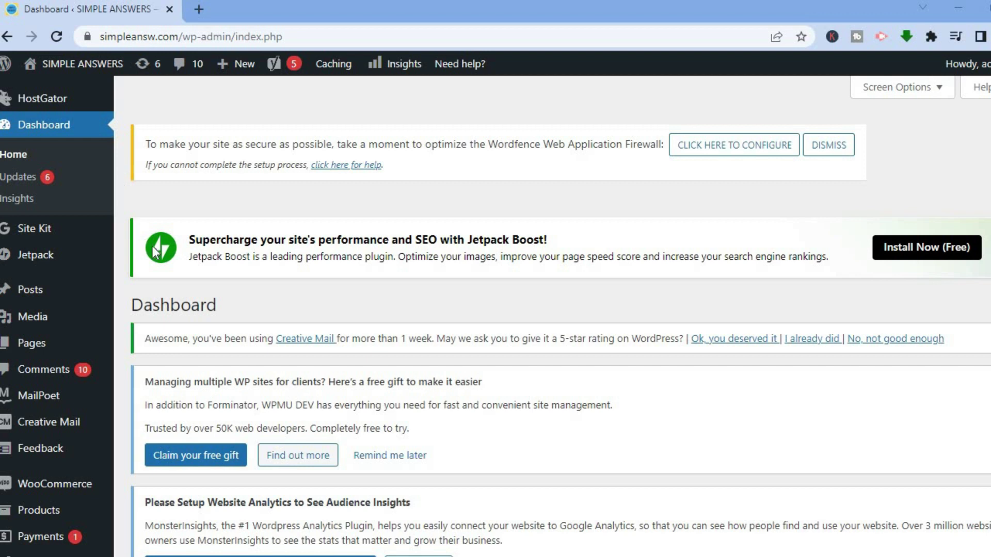
# Scroll the dashboard and reveal the Appearance submenu in the admin sidebar.
pyautogui.scroll(-6, 278, 308)
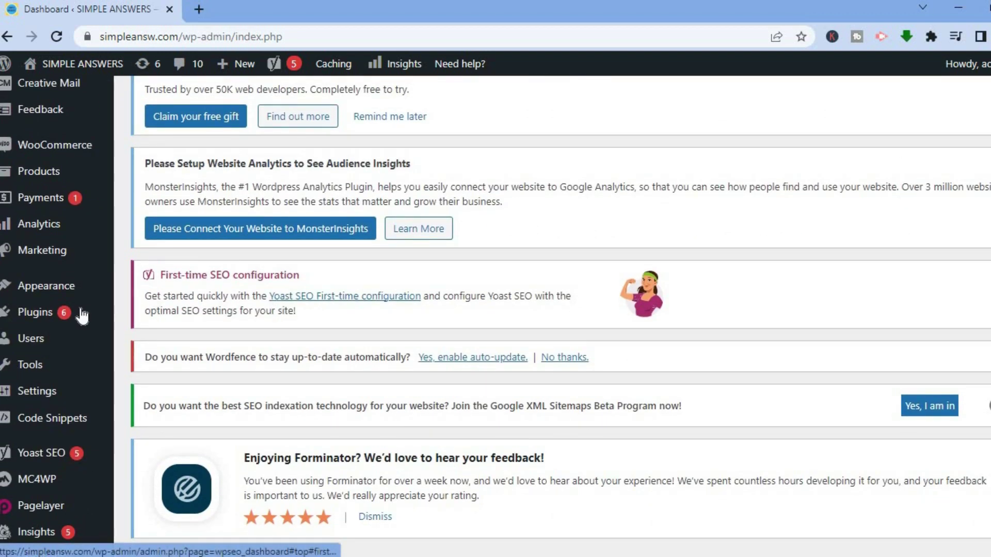
pyautogui.moveTo(71, 292)
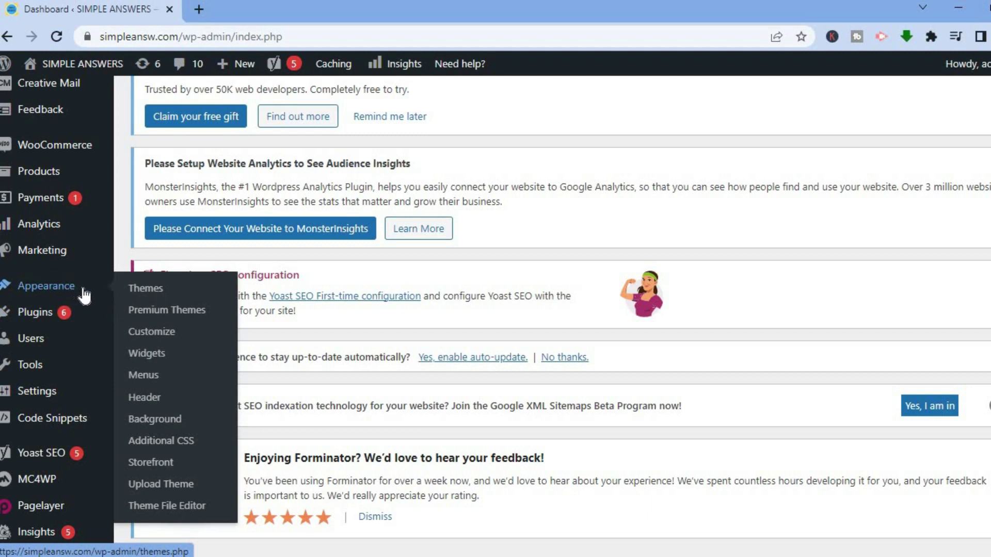
# Go to Appearance > Themes and choose the Add New Theme tile.
pyautogui.click(135, 298)
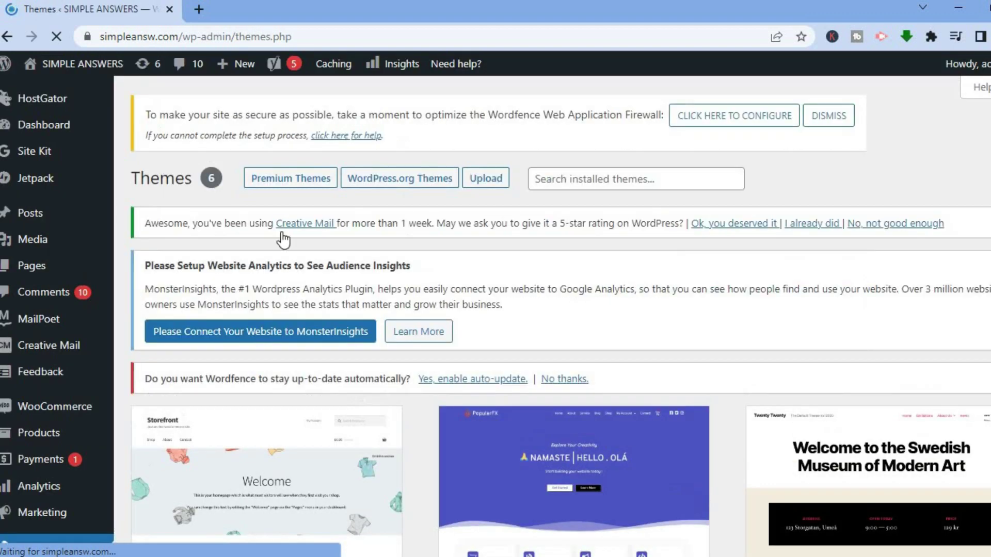
pyautogui.scroll(-10, 284, 239)
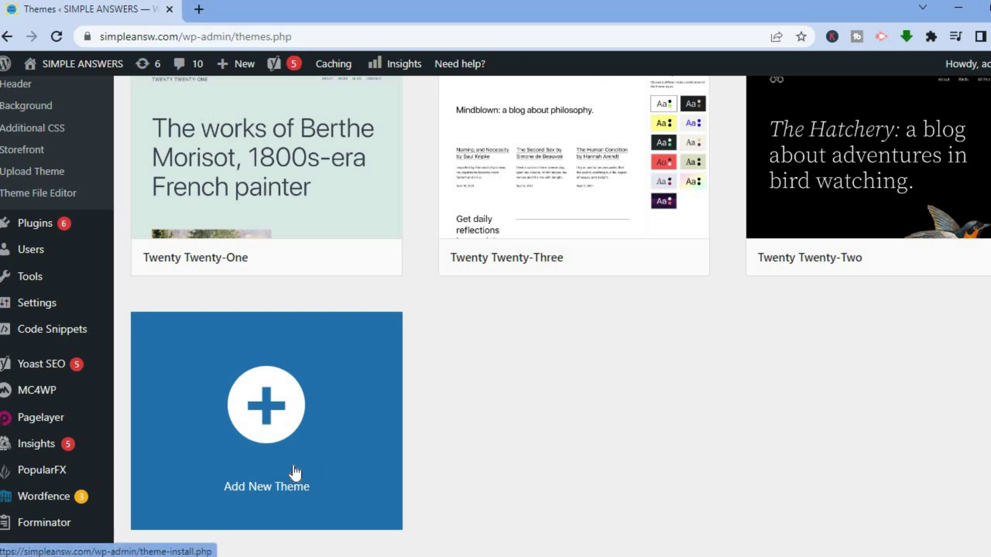
pyautogui.click(295, 472)
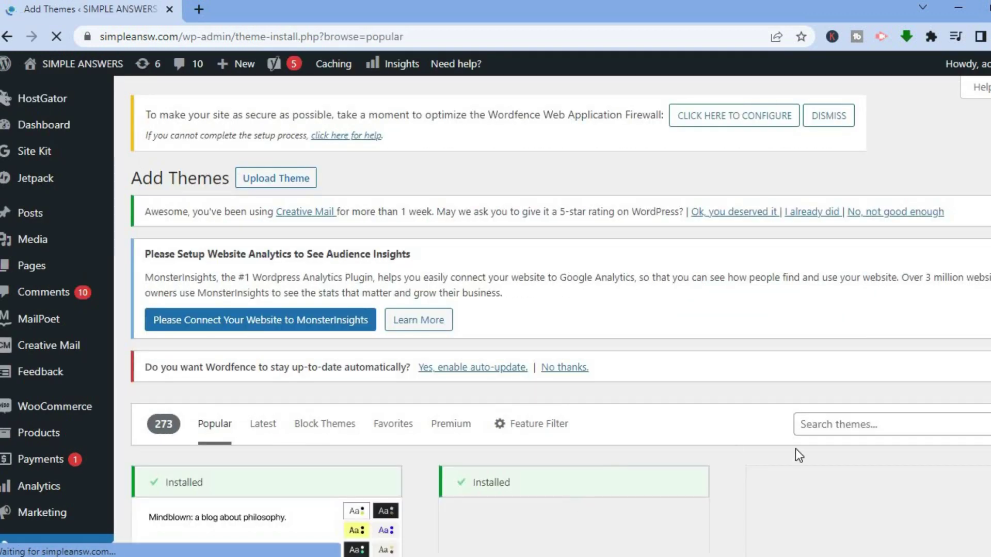
# Search the theme directory for 'astra' and install the Astra theme.
pyautogui.click(822, 426)
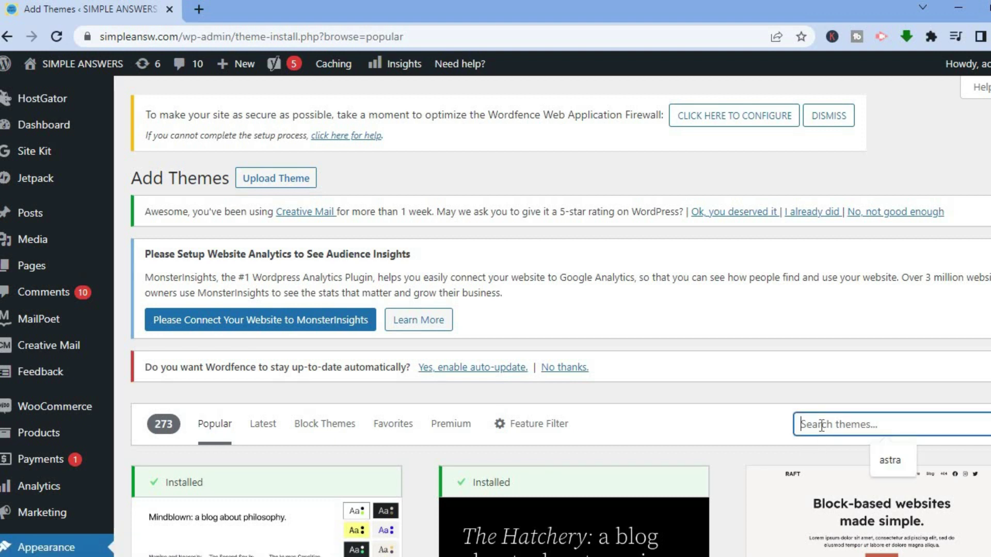
pyautogui.click(894, 461)
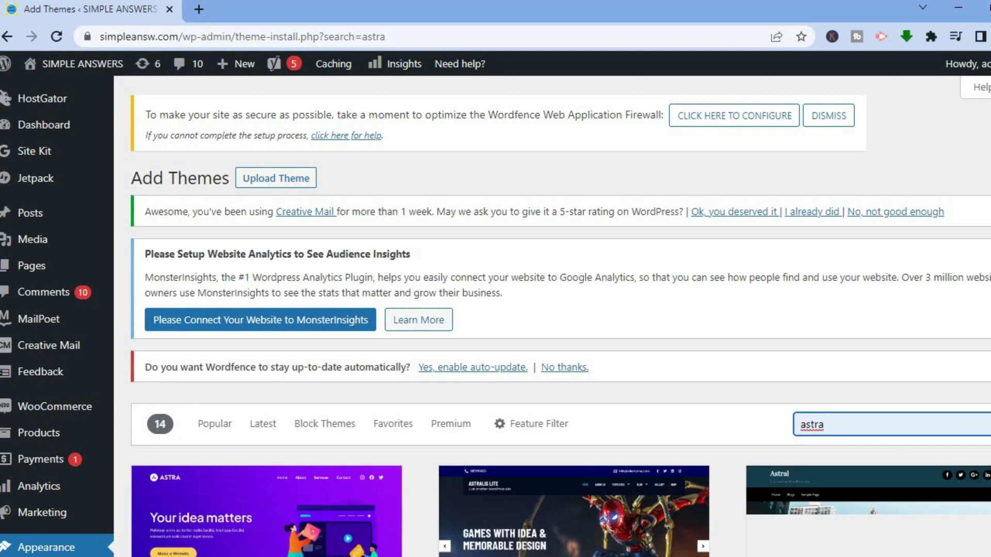
pyautogui.scroll(-5, 385, 309)
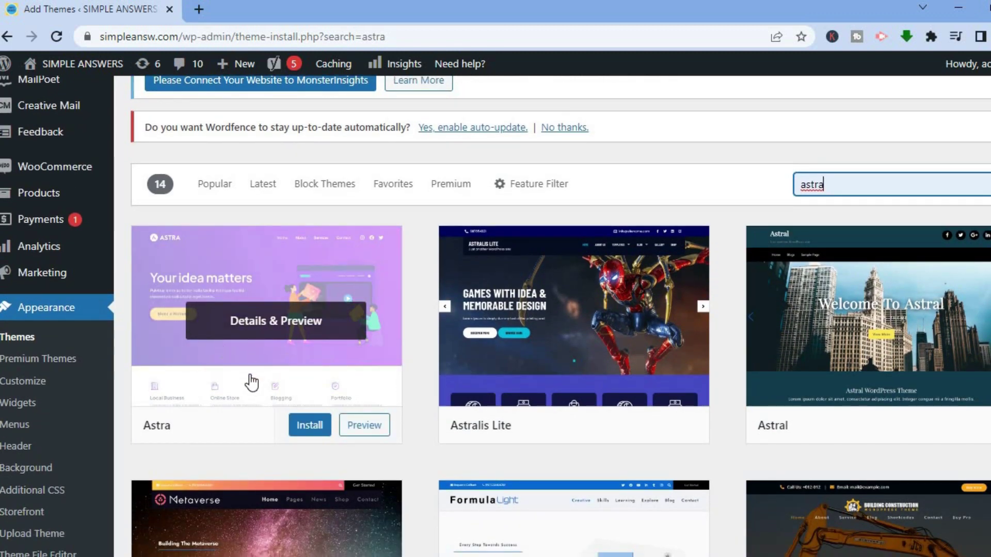
pyautogui.click(305, 427)
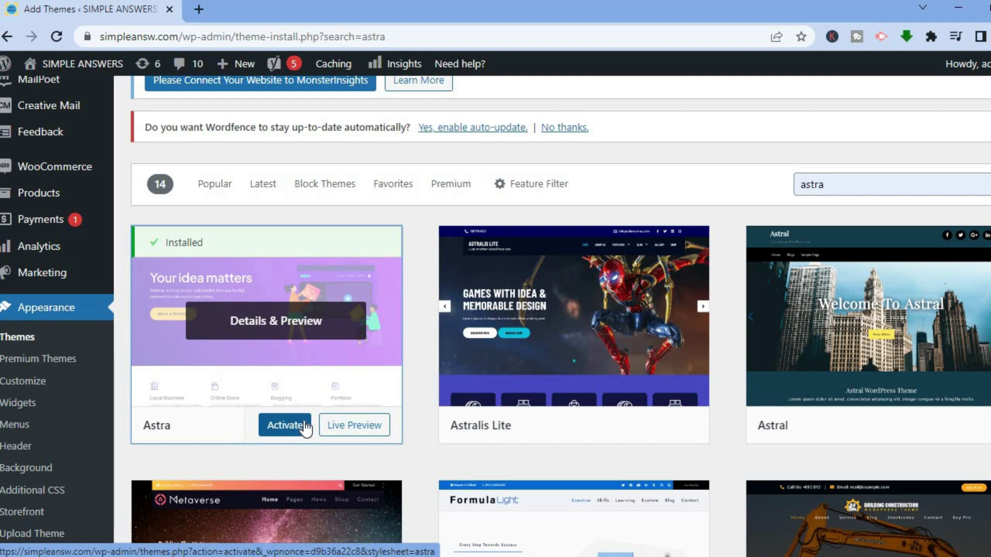
# Activate Astra and look over the Themes page, now listing 7 themes.
pyautogui.click(306, 428)
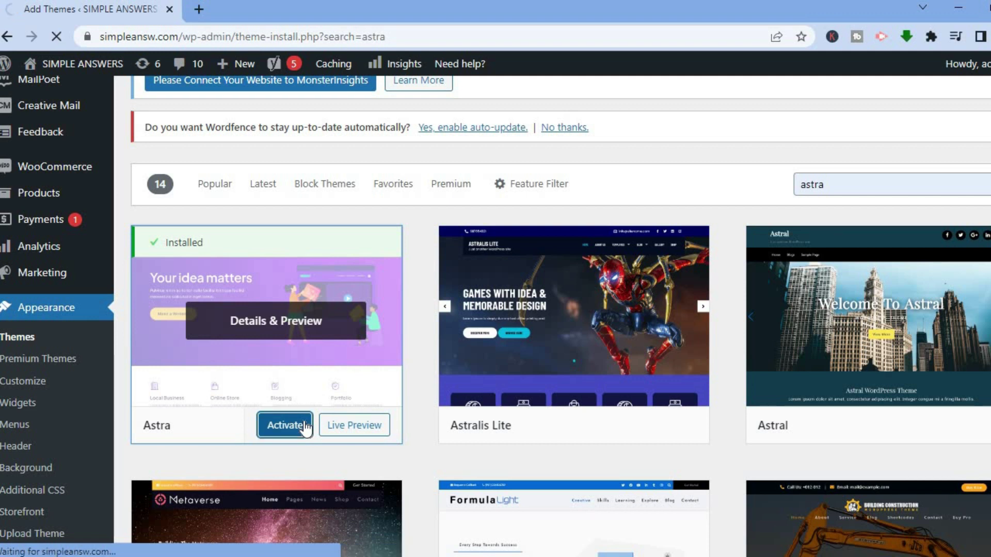
pyautogui.scroll(-5, 560, 316)
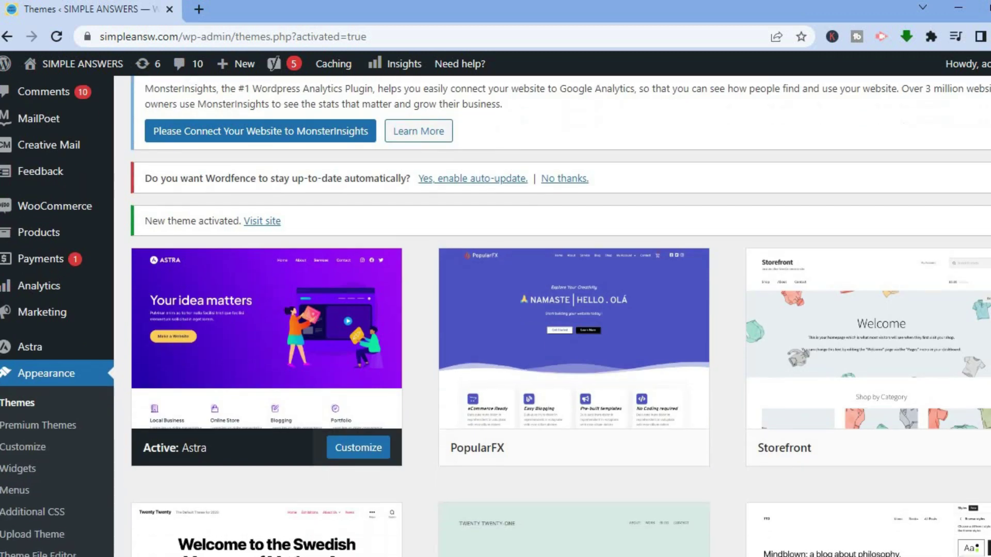
pyautogui.scroll(4, 560, 316)
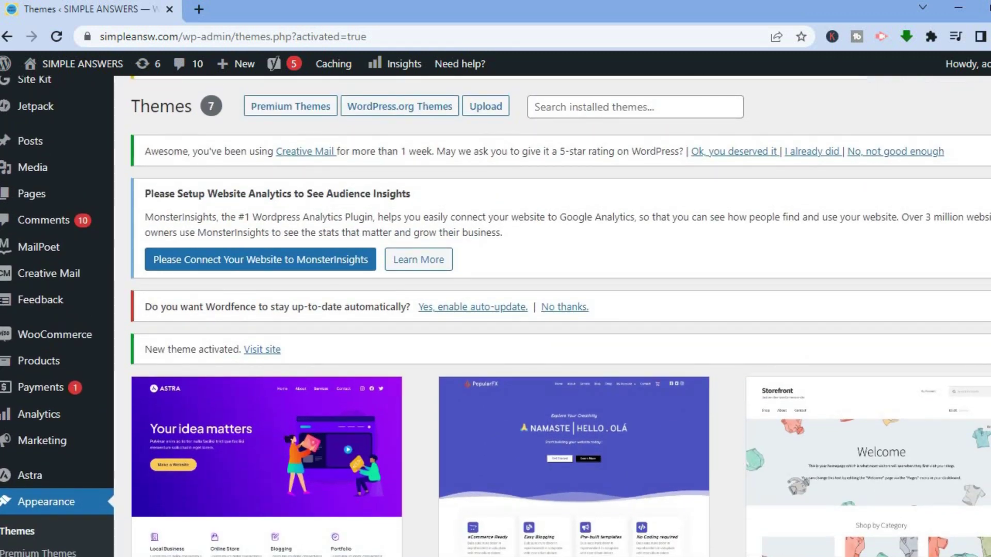
pyautogui.scroll(-4, 367, 397)
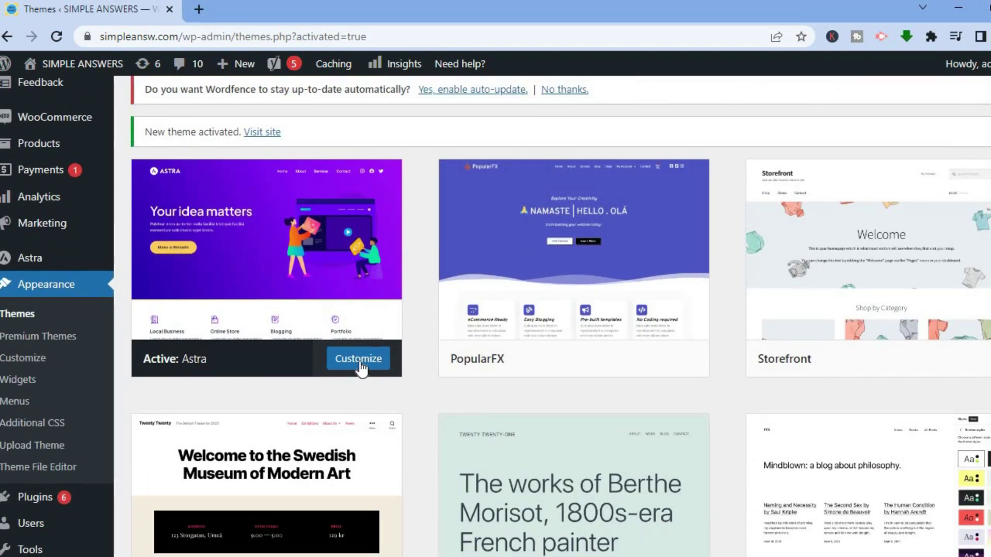
# Launch the Astra Customizer, view the Pagelayer Colors section, and return to the Pagelayer list.
pyautogui.click(360, 363)
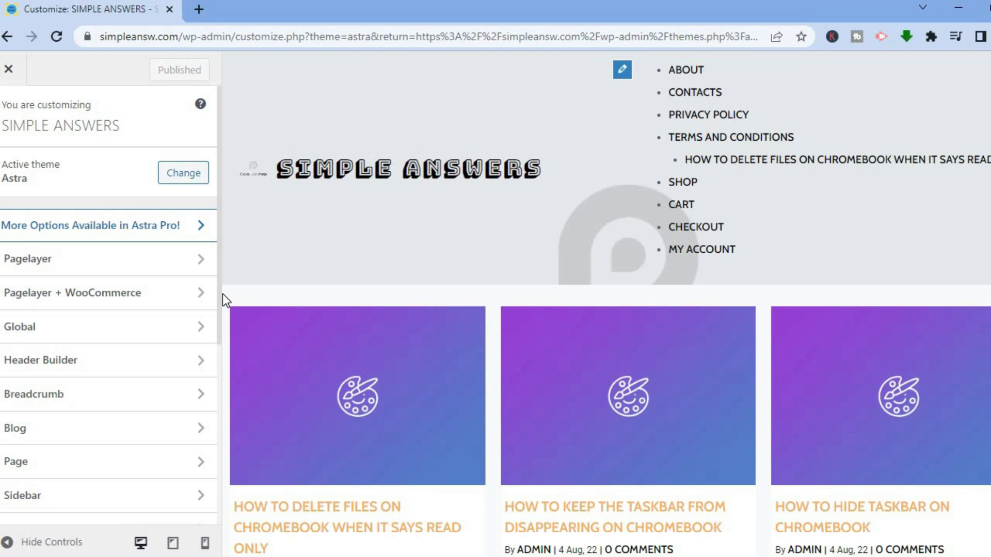
pyautogui.click(161, 273)
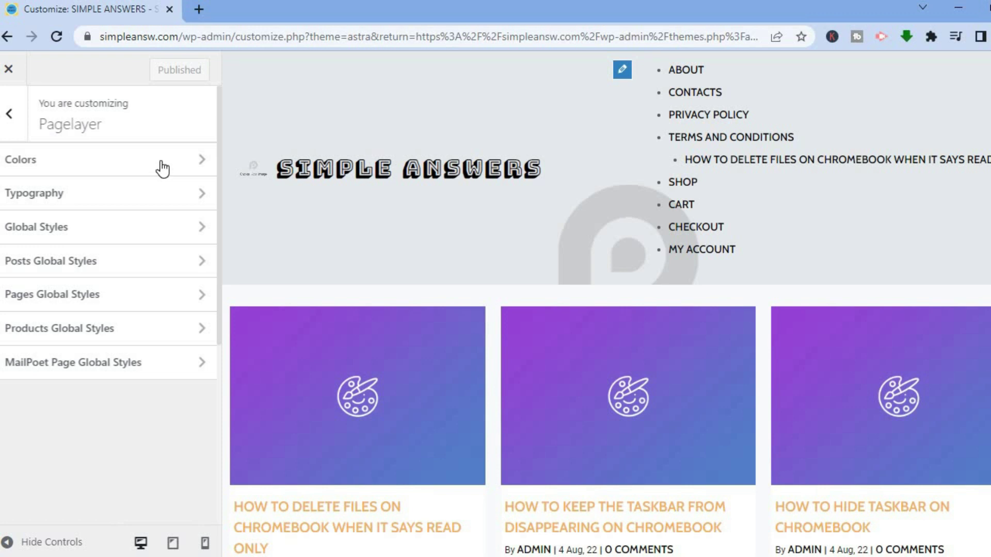
pyautogui.click(162, 169)
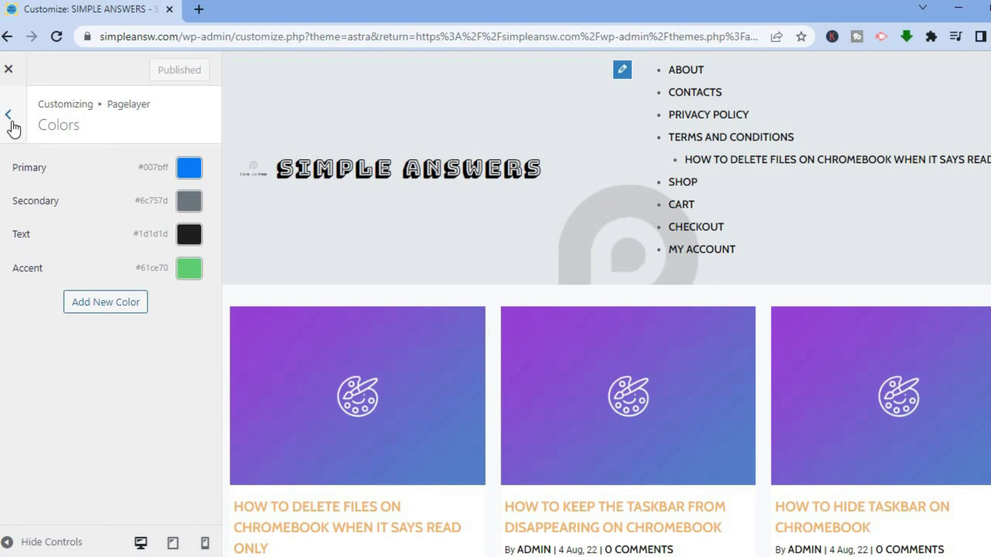
pyautogui.click(8, 115)
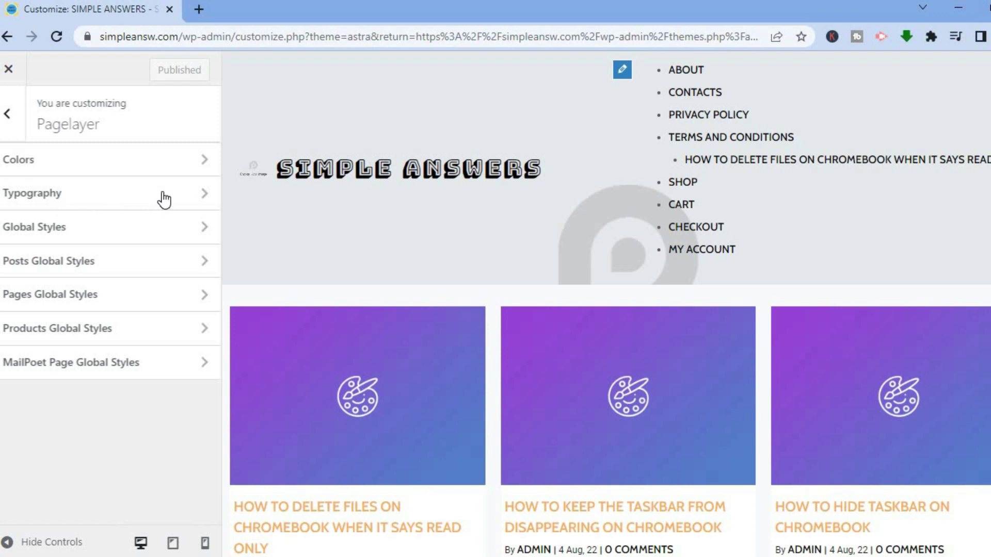
# Change the Pagelayer Typography Text font family to Modak.
pyautogui.click(204, 199)
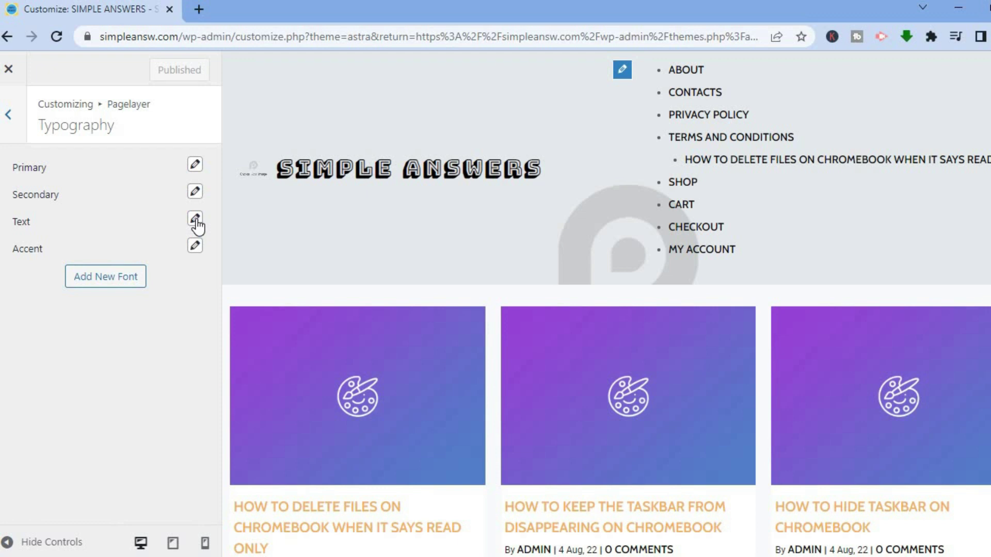
pyautogui.click(195, 220)
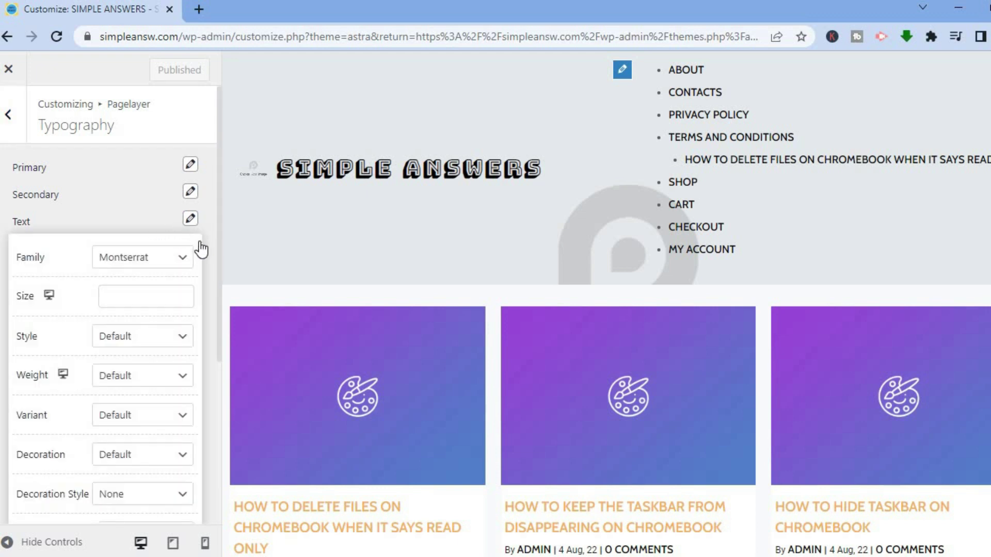
pyautogui.click(182, 259)
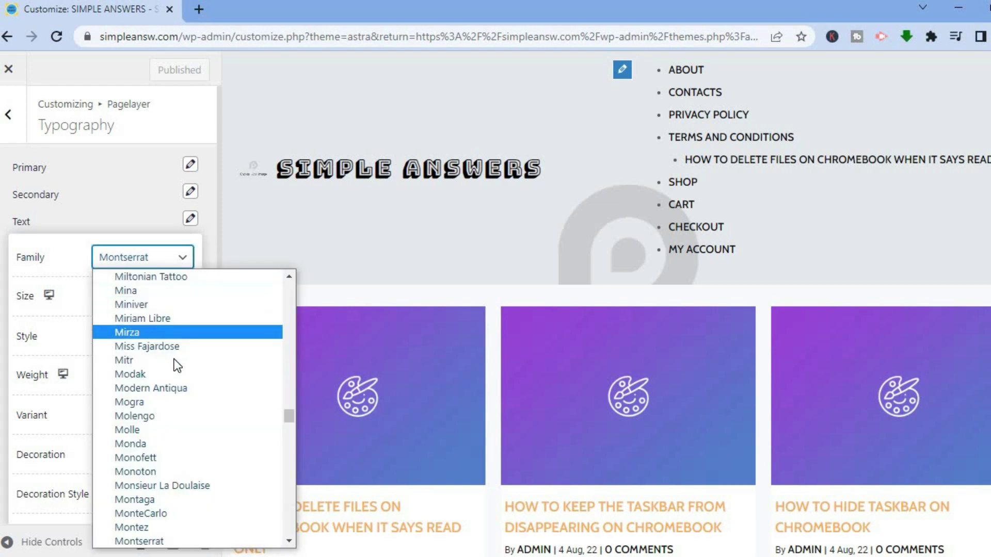
pyautogui.press('Escape')
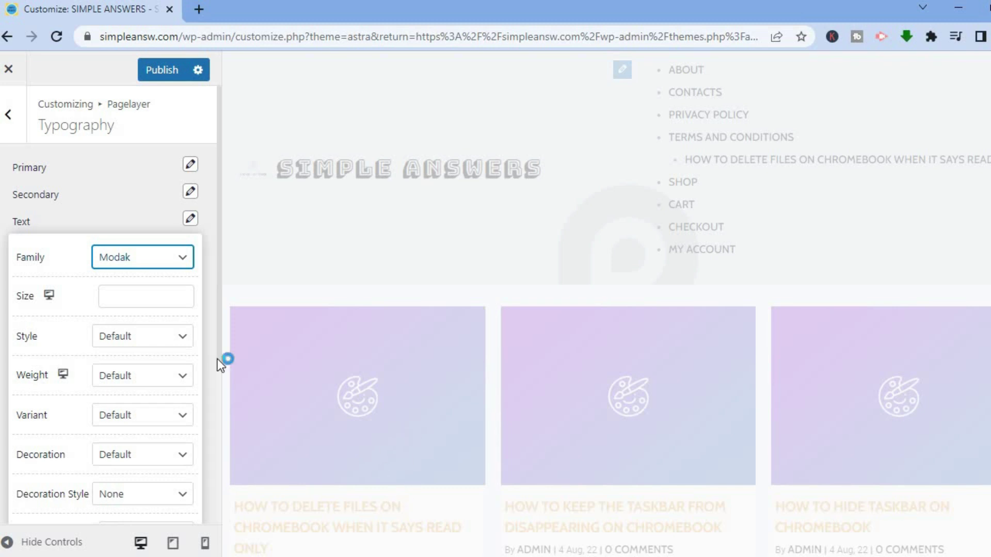
pyautogui.click(178, 296)
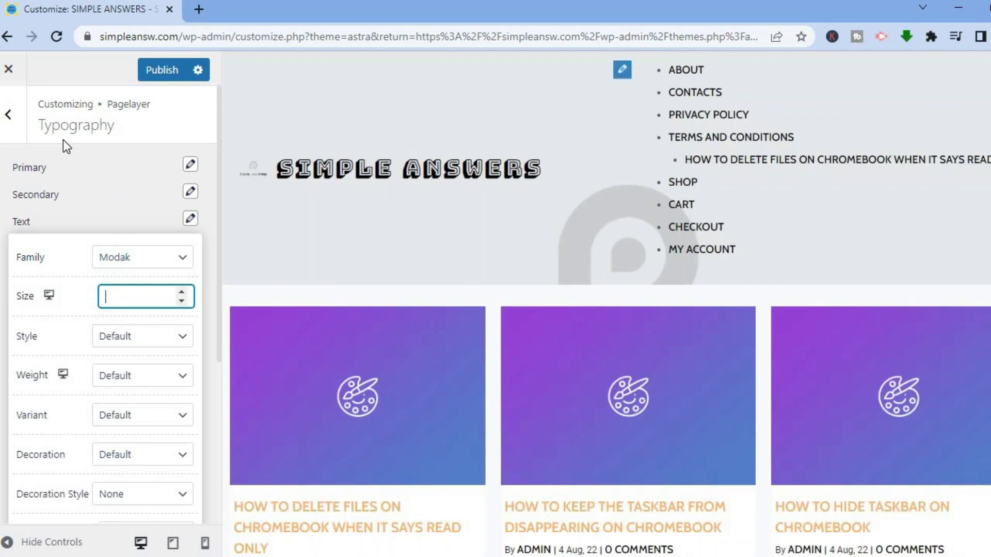
# Back out of Pagelayer to the main Customizer menu and open Header Builder.
pyautogui.click(9, 122)
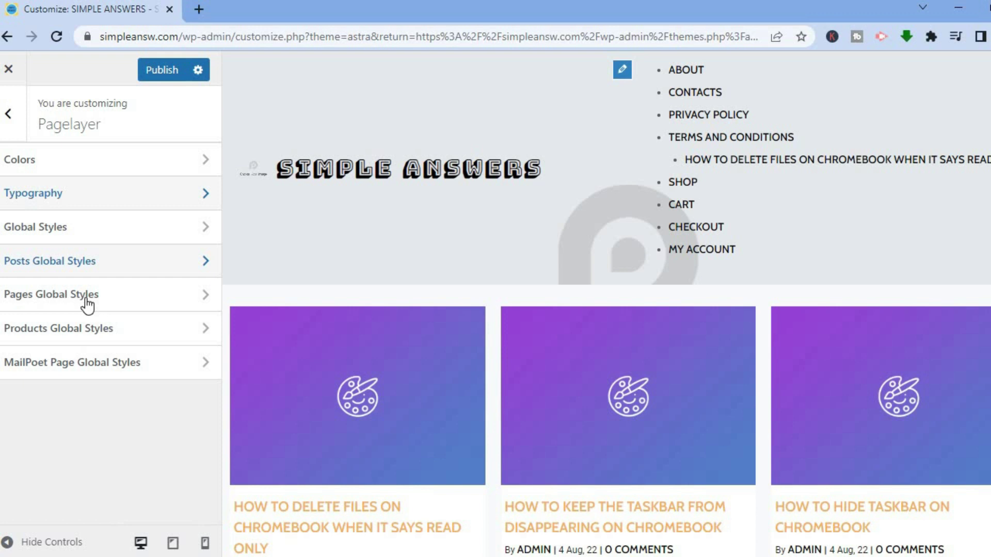
pyautogui.click(9, 114)
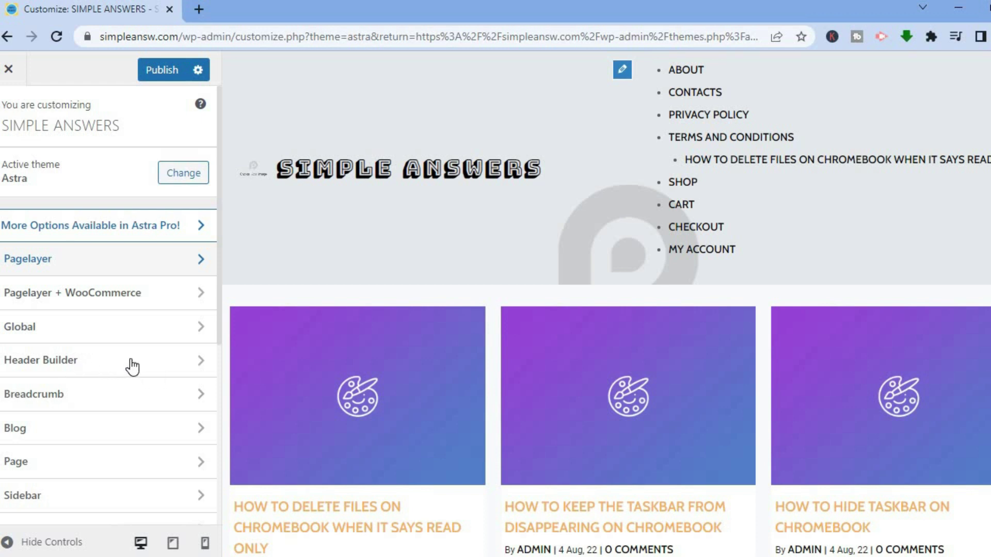
pyautogui.click(205, 373)
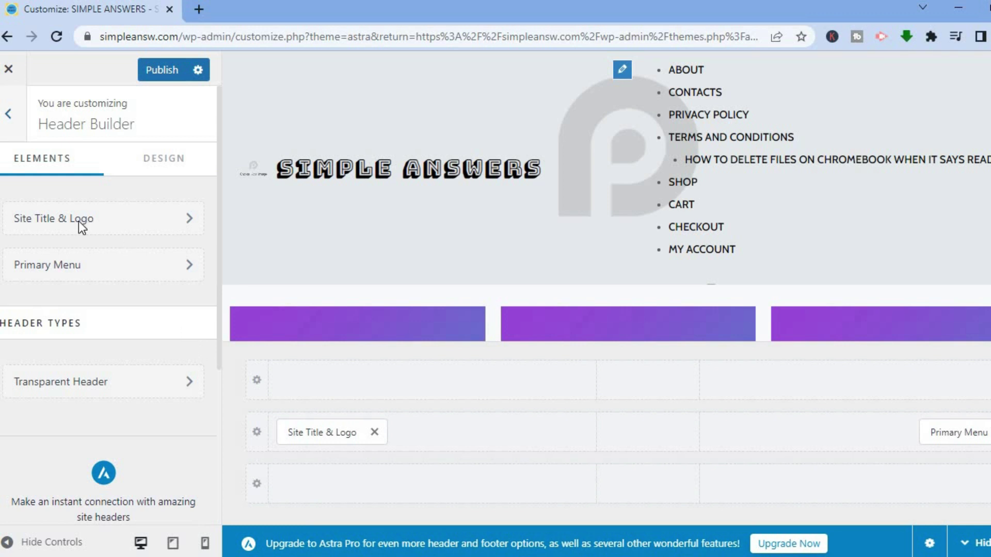
# Open Site Title & Logo and scroll through its logo, site title and tagline options.
pyautogui.click(162, 222)
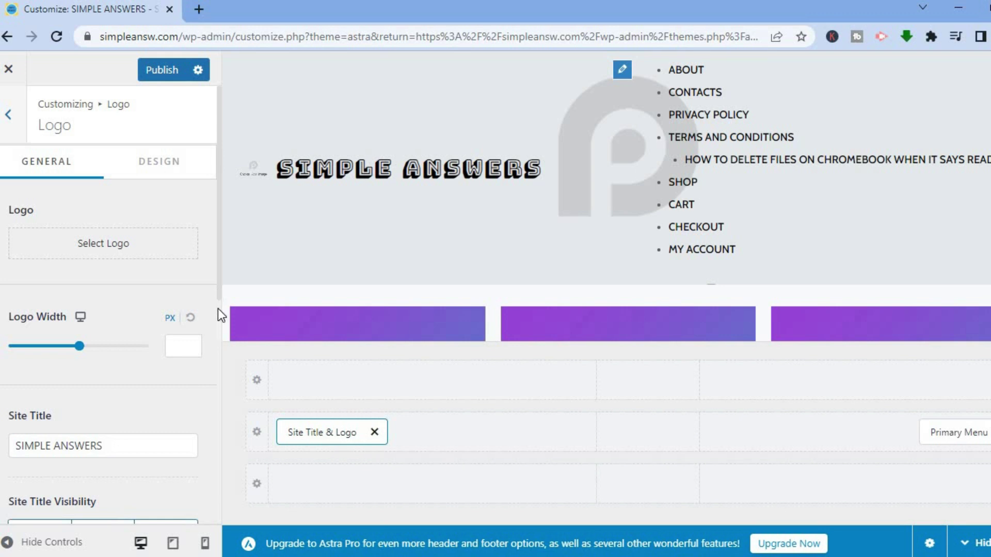
pyautogui.scroll(-1, 218, 325)
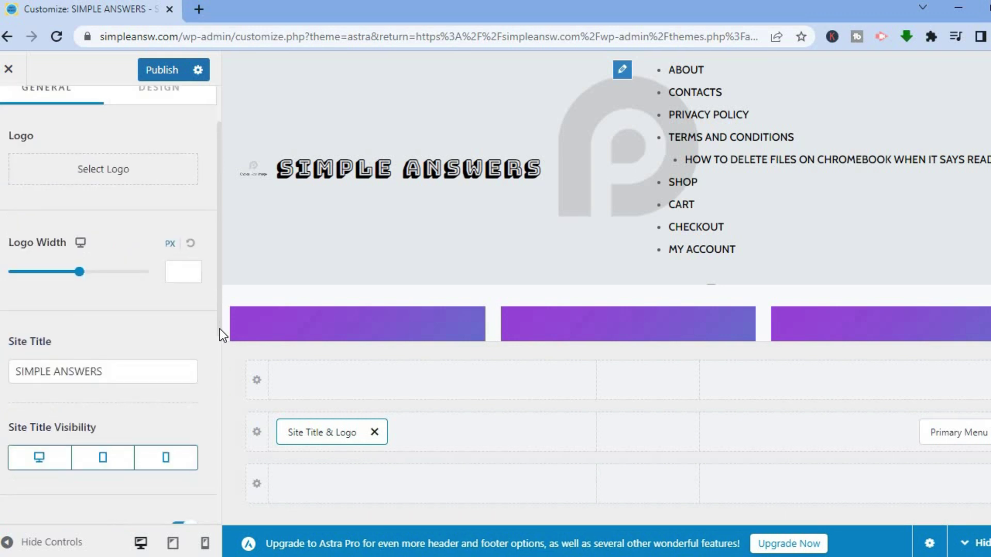
pyautogui.scroll(-3, 218, 343)
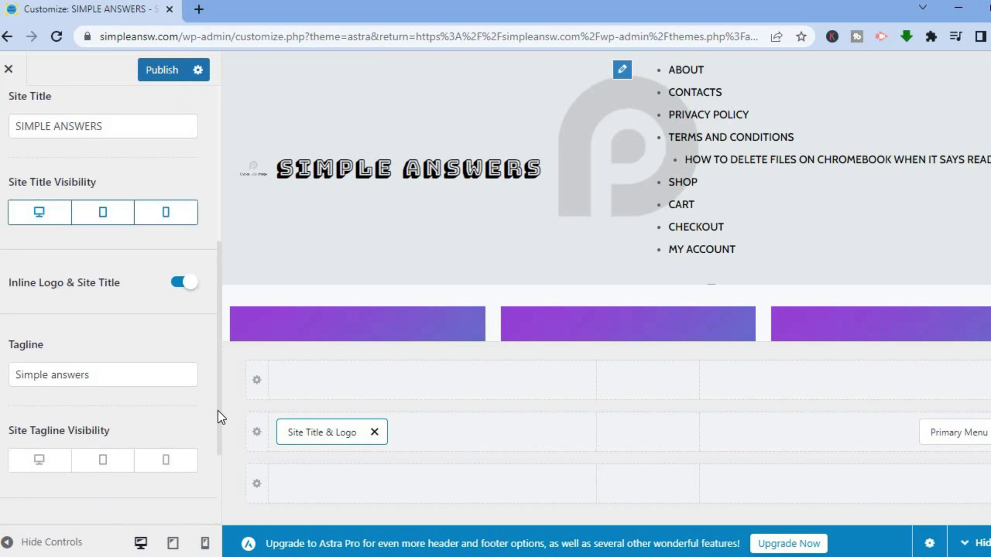
pyautogui.scroll(-2, 217, 444)
pyautogui.scroll(-1, 216, 463)
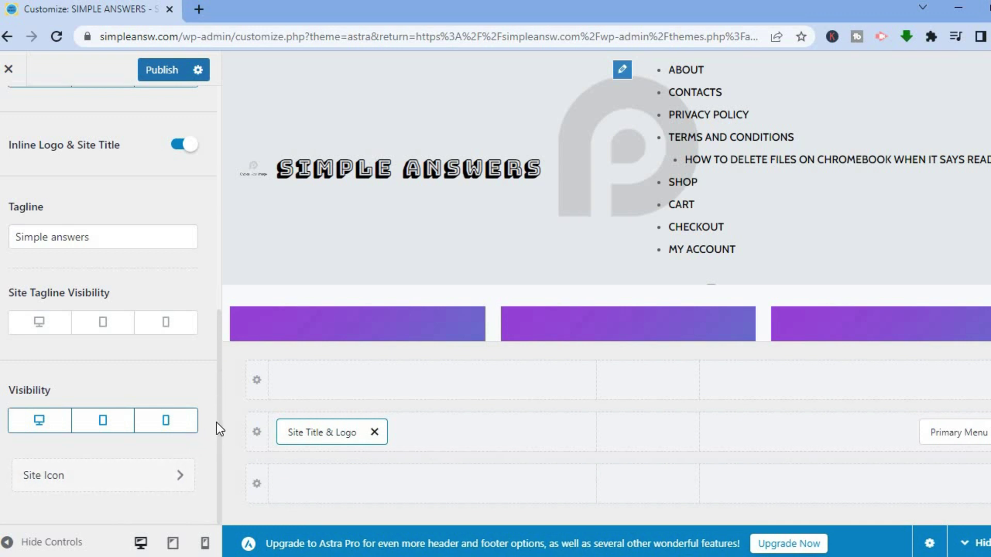
pyautogui.moveTo(218, 423); pyautogui.dragTo(218, 114)
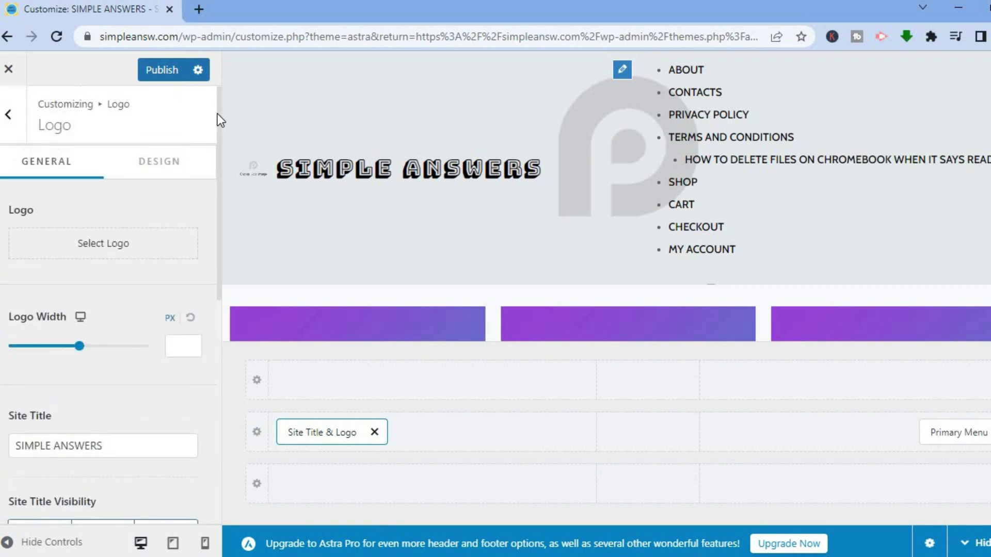
# Check the logo DESIGN tab's title colour and 26 px font size, then return to the main menu.
pyautogui.click(161, 166)
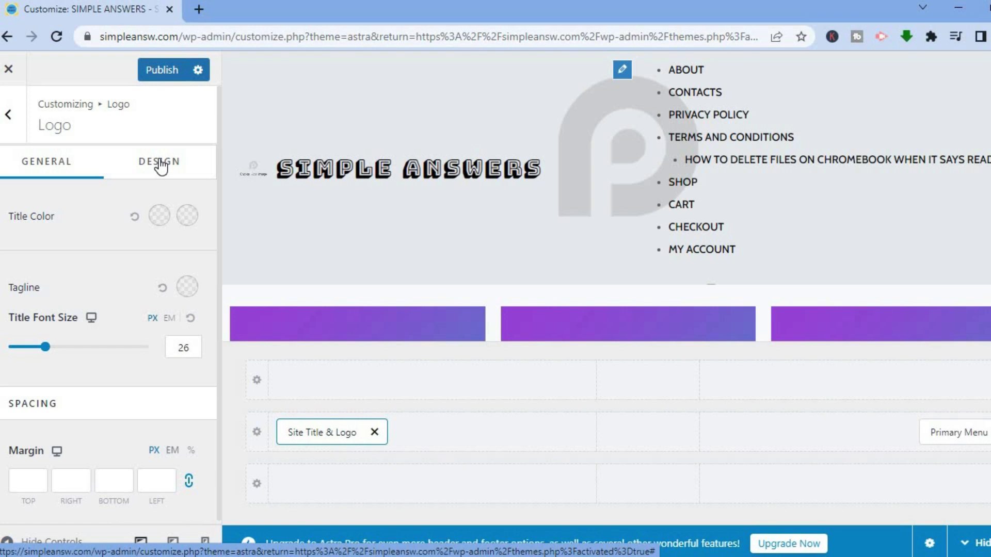
pyautogui.click(162, 166)
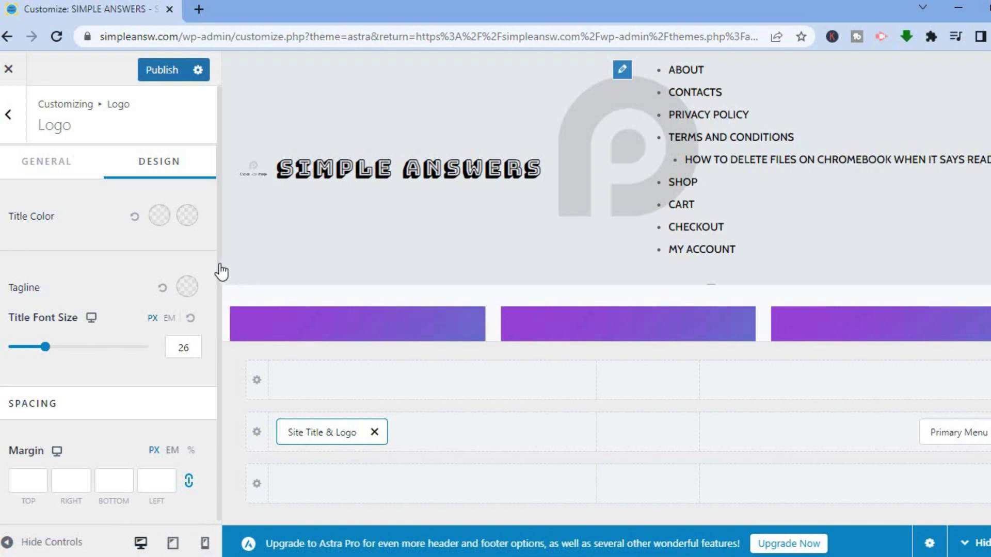
pyautogui.click(16, 115)
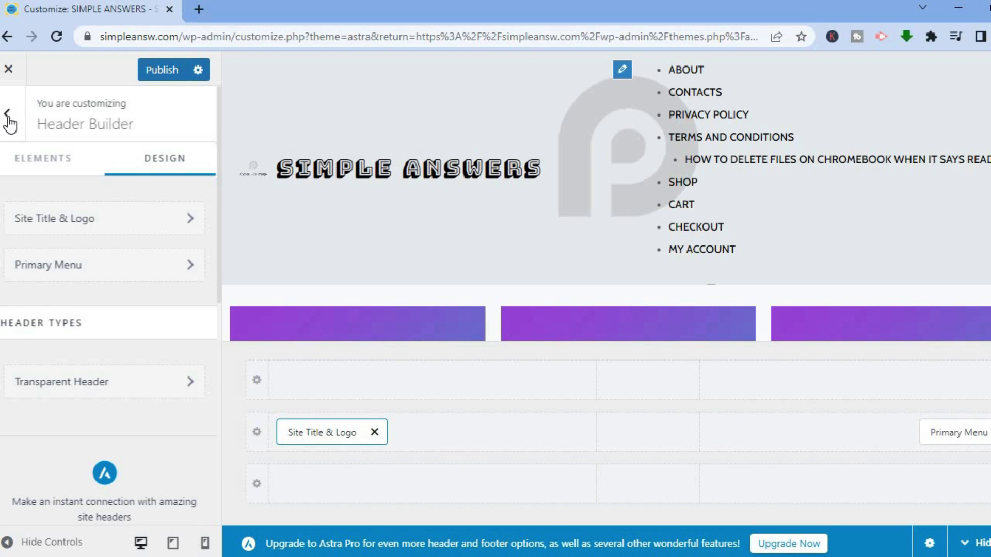
pyautogui.click(11, 122)
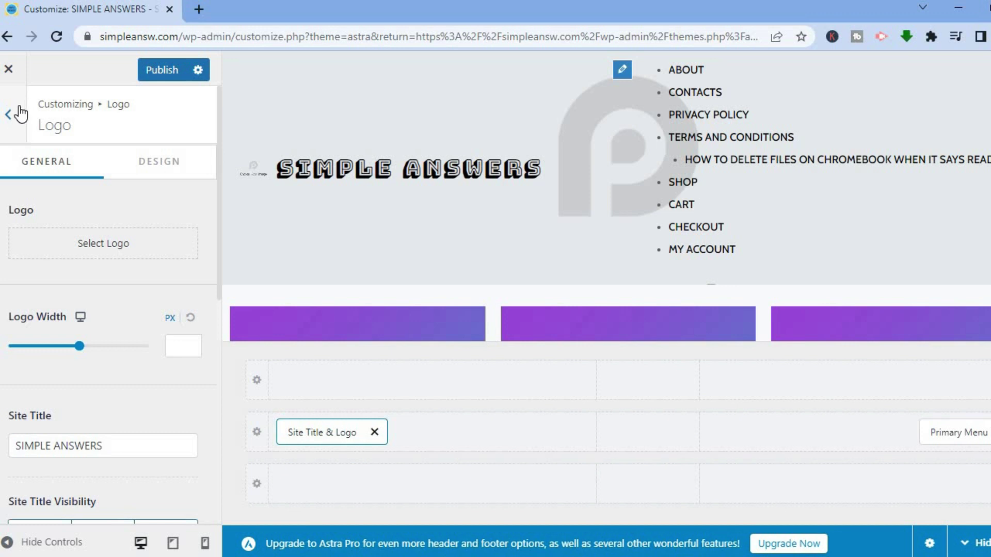
pyautogui.click(9, 114)
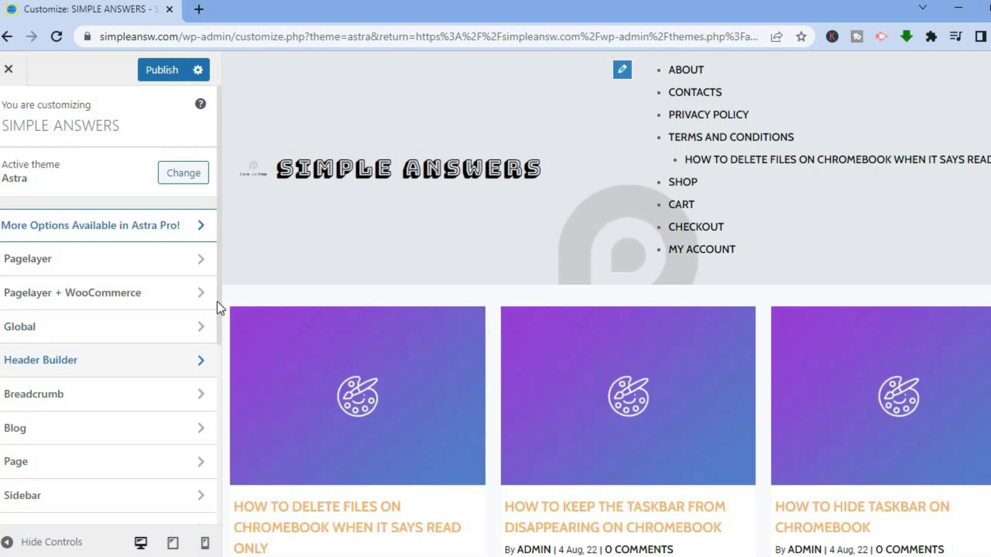
# Open Sidebar and scroll through its Default Layout choices and 30% Sidebar Width.
pyautogui.moveTo(221, 308); pyautogui.dragTo(217, 391)
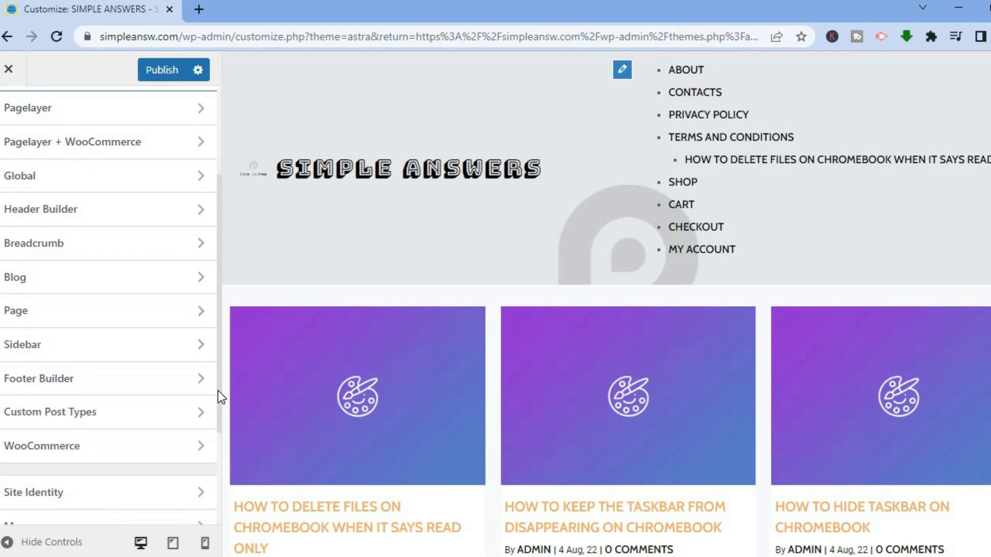
pyautogui.click(110, 350)
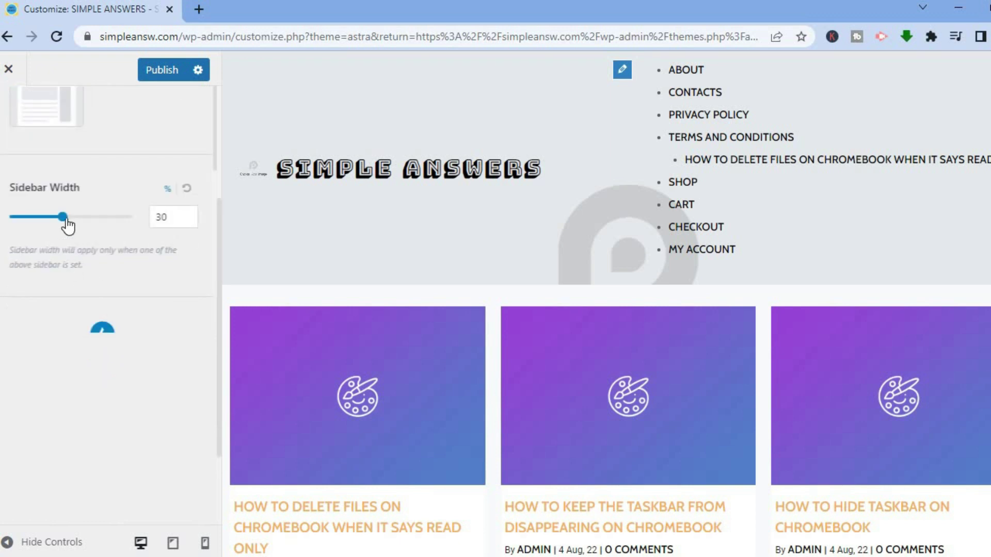
pyautogui.scroll(4, 72, 226)
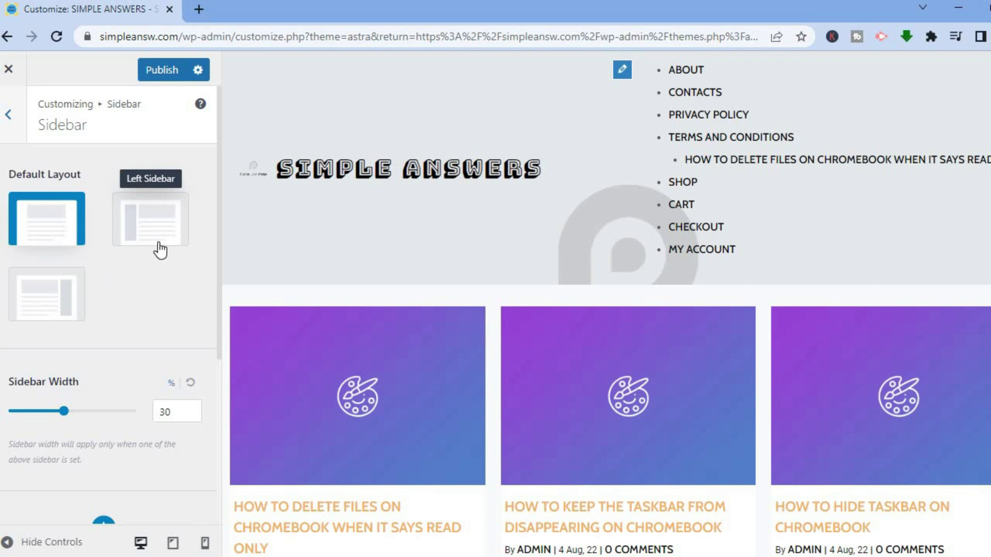
pyautogui.scroll(-1, 218, 336)
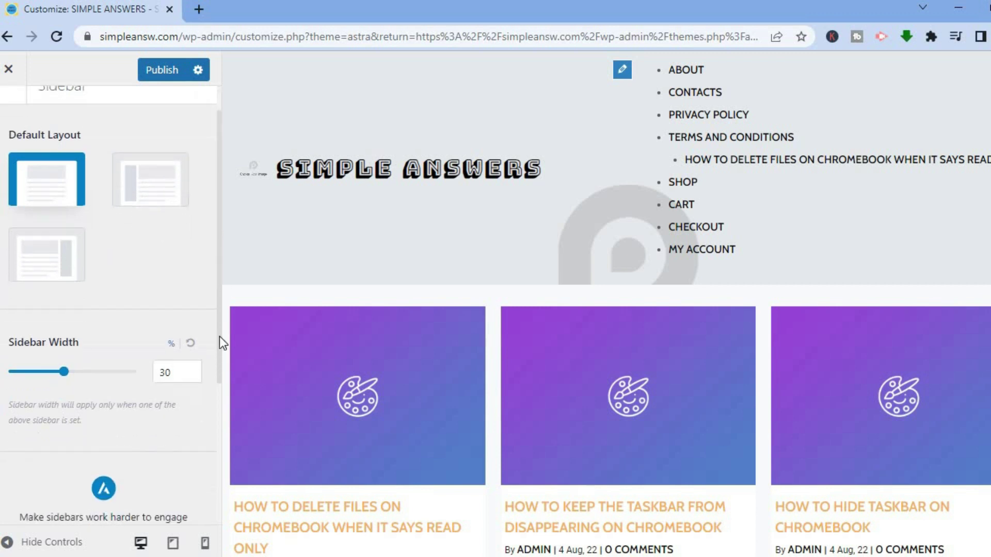
pyautogui.scroll(-4, 220, 342)
pyautogui.scroll(2, 219, 325)
pyautogui.scroll(-1, 218, 364)
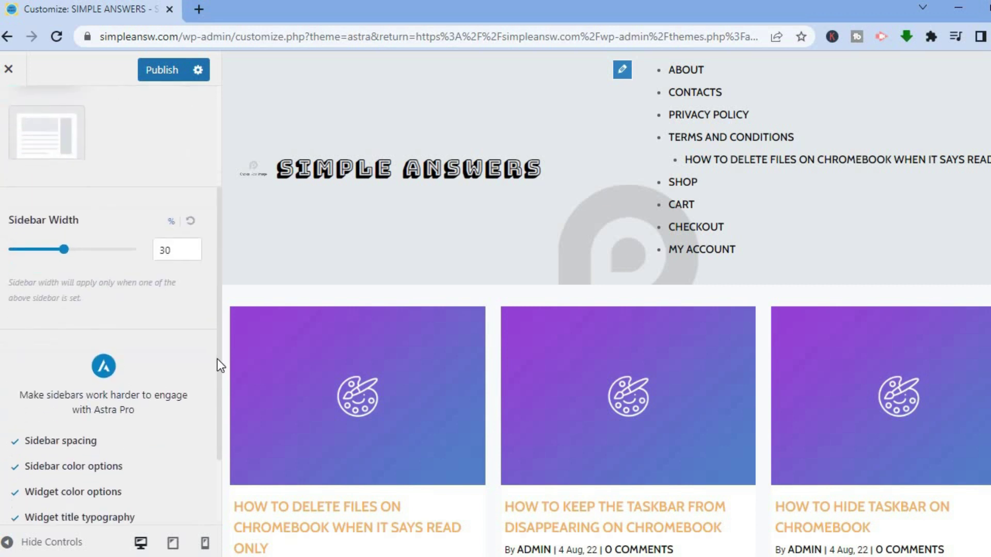
pyautogui.scroll(-1, 220, 365)
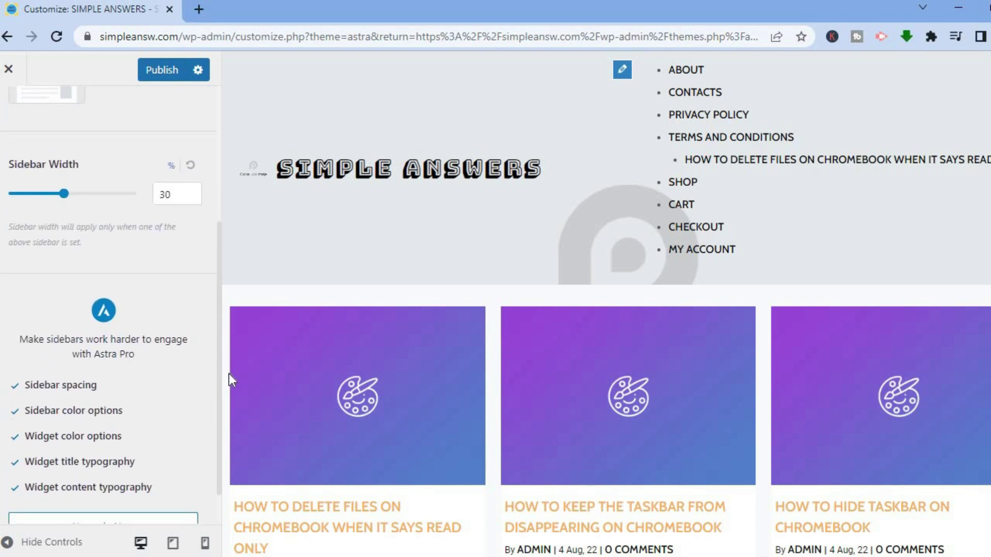
pyautogui.scroll(-1, 219, 374)
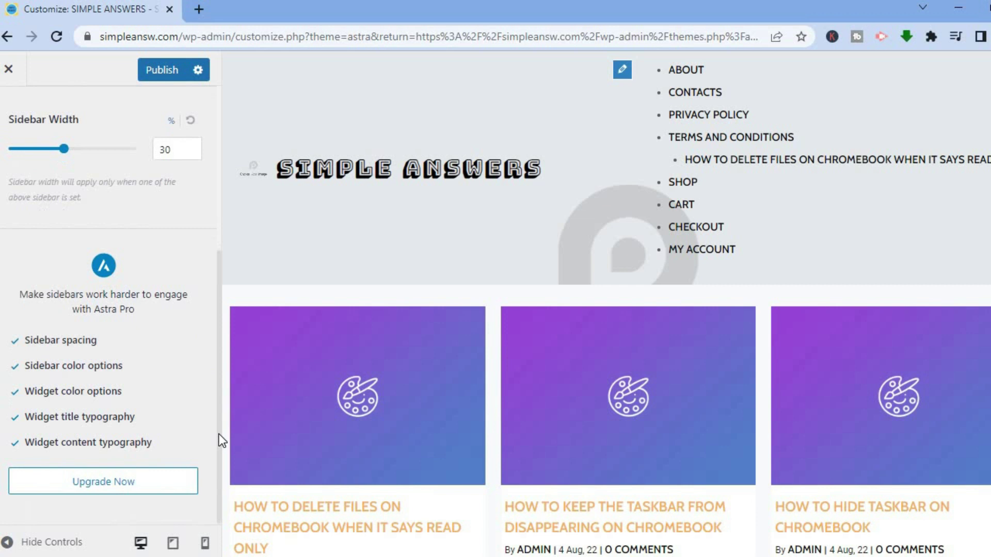
pyautogui.moveTo(221, 382); pyautogui.dragTo(219, 187)
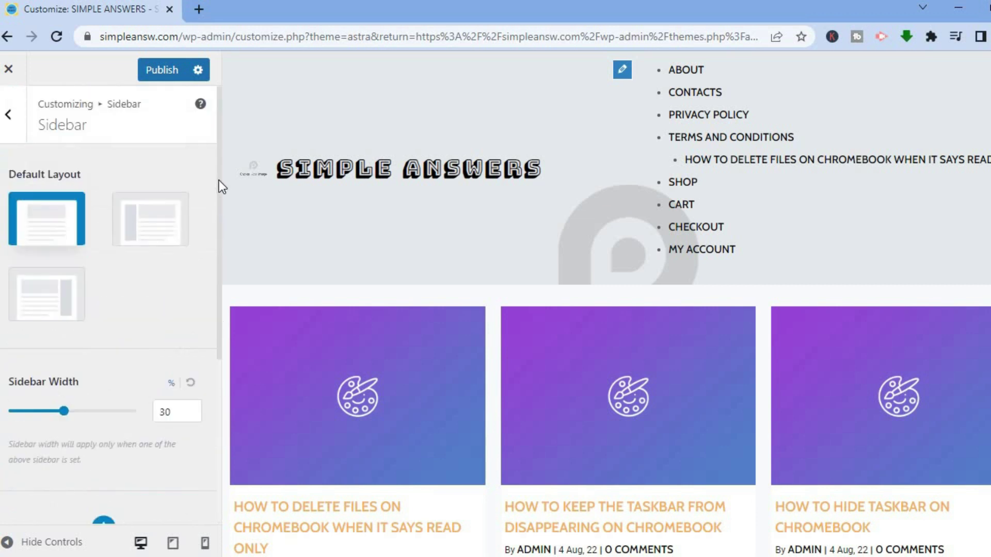
# Go back from Sidebar to the main Customizer menu and scroll through the Astra section list.
pyautogui.click(11, 120)
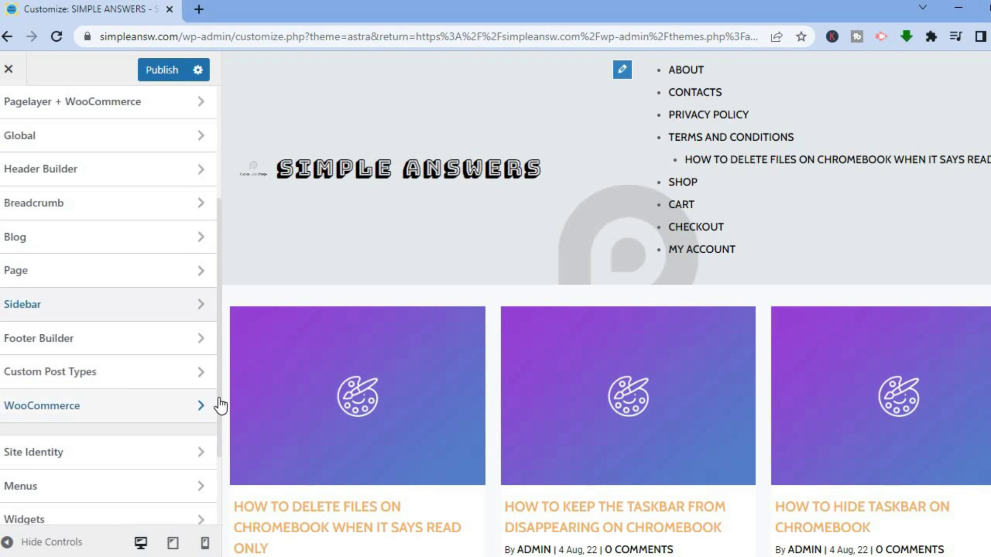
pyautogui.scroll(-2, 221, 432)
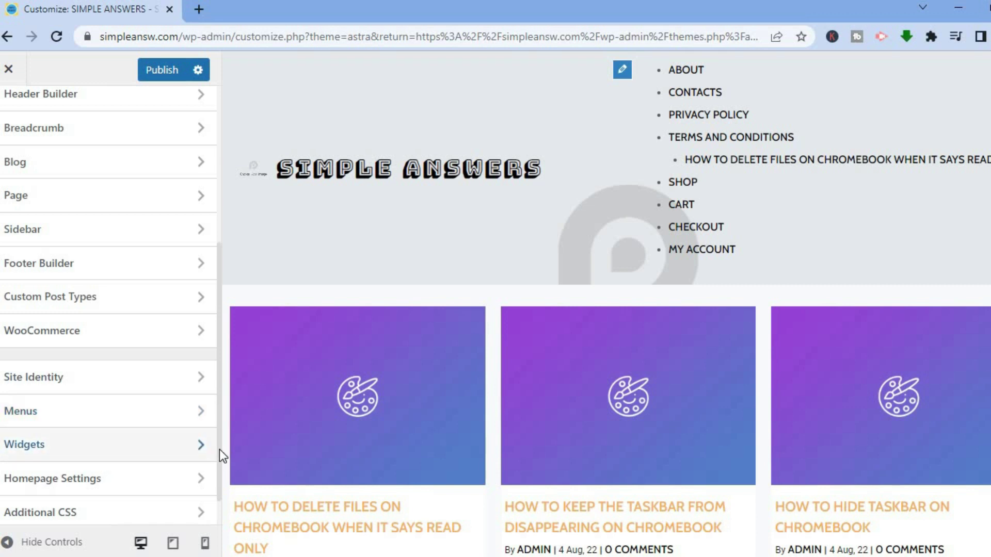
pyautogui.scroll(-1, 219, 488)
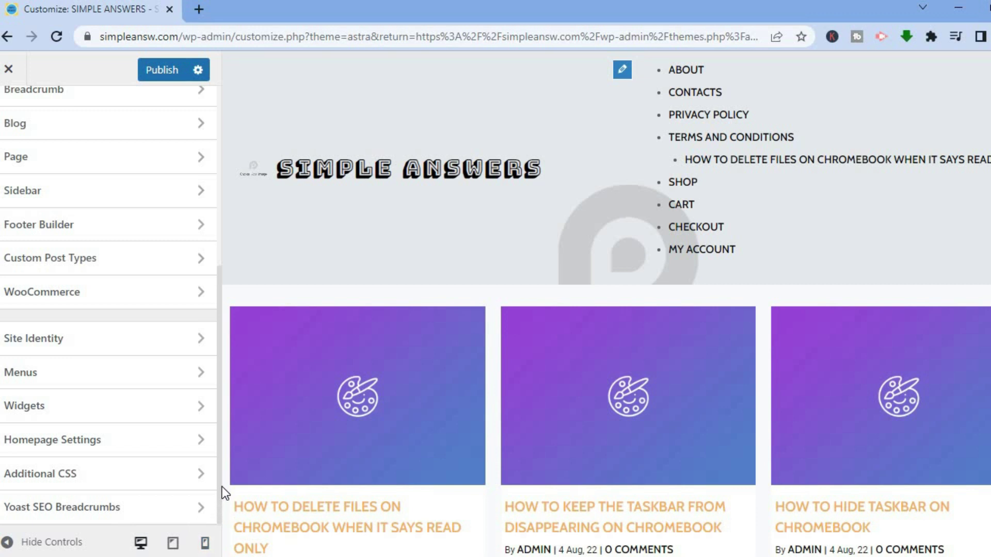
pyautogui.moveTo(221, 271); pyautogui.dragTo(222, 102)
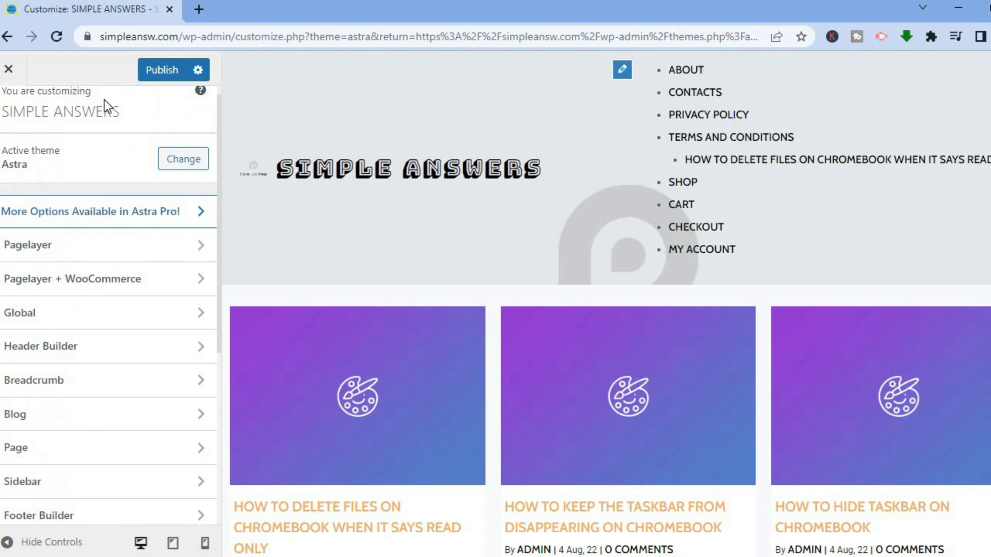
# Close the Customizer, confirming to leave without publishing the unsaved changes.
pyautogui.click(10, 68)
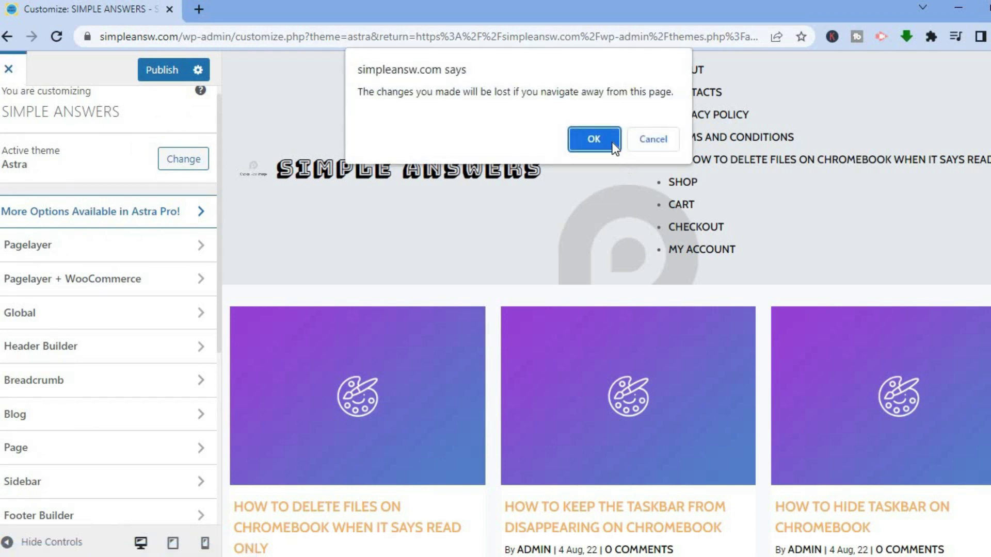
pyautogui.click(593, 140)
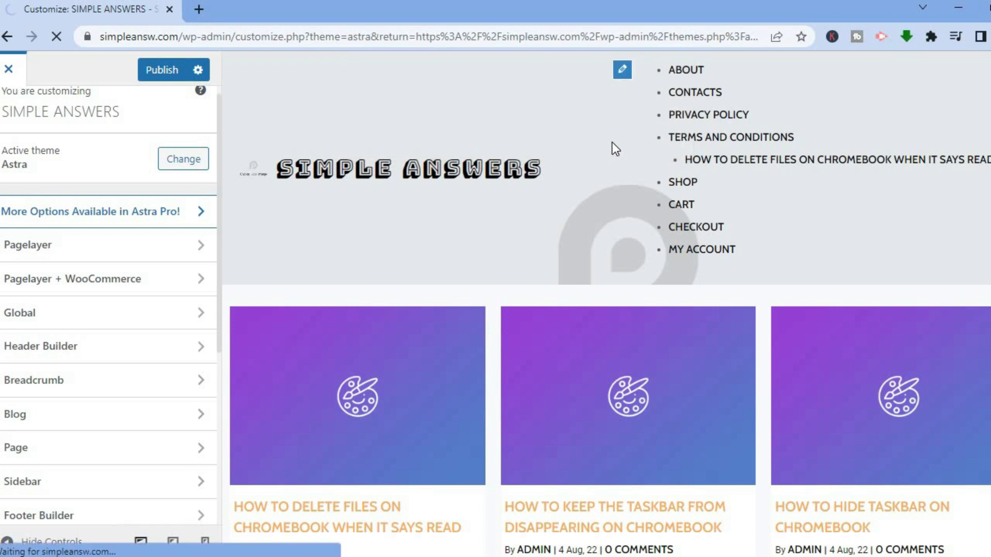